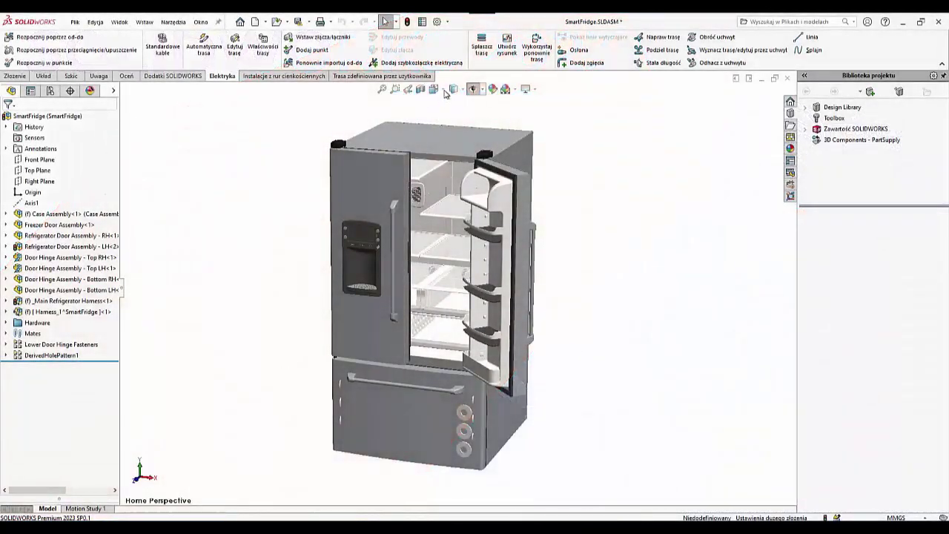
Step: Turn the fridge to the Back view and apply the Harnessing display state after trying the tubing states
left_click(451, 90)
left_click(458, 165)
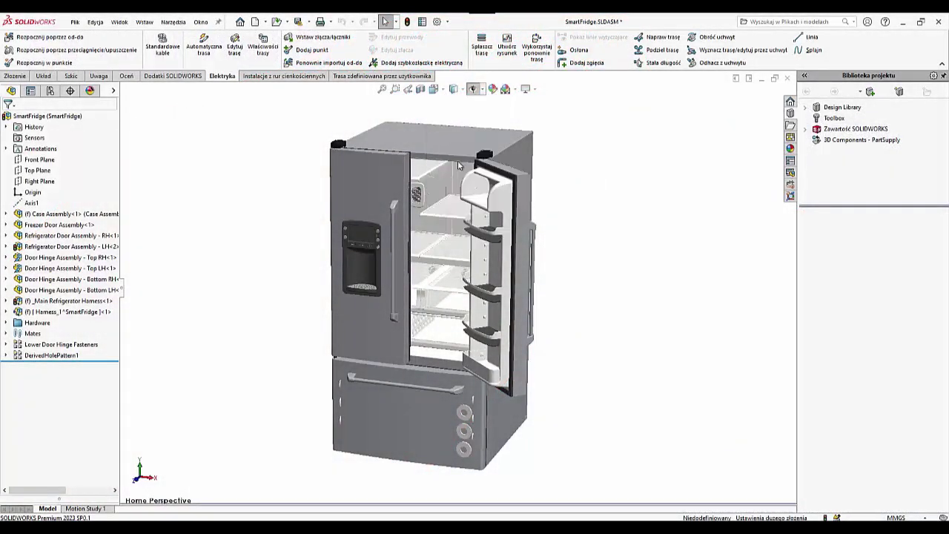
left_click(49, 90)
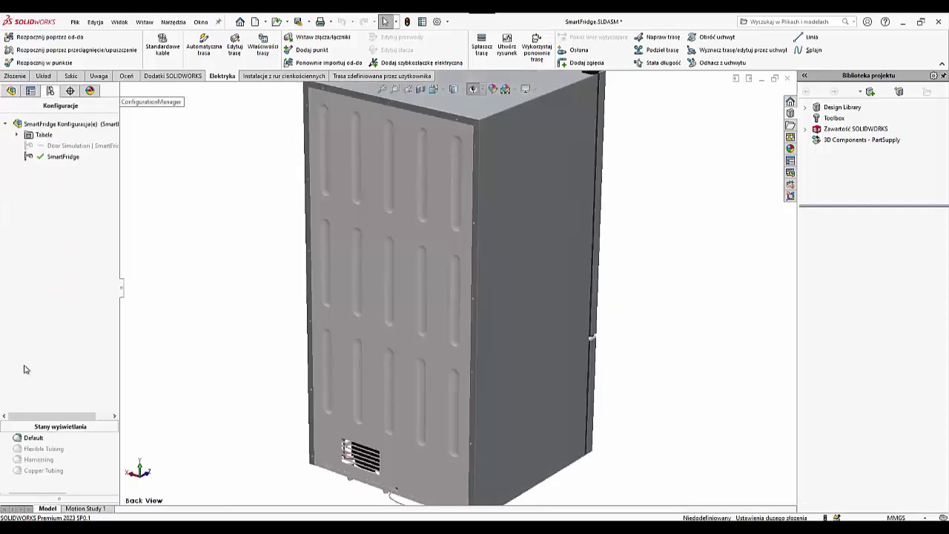
left_click(49, 471)
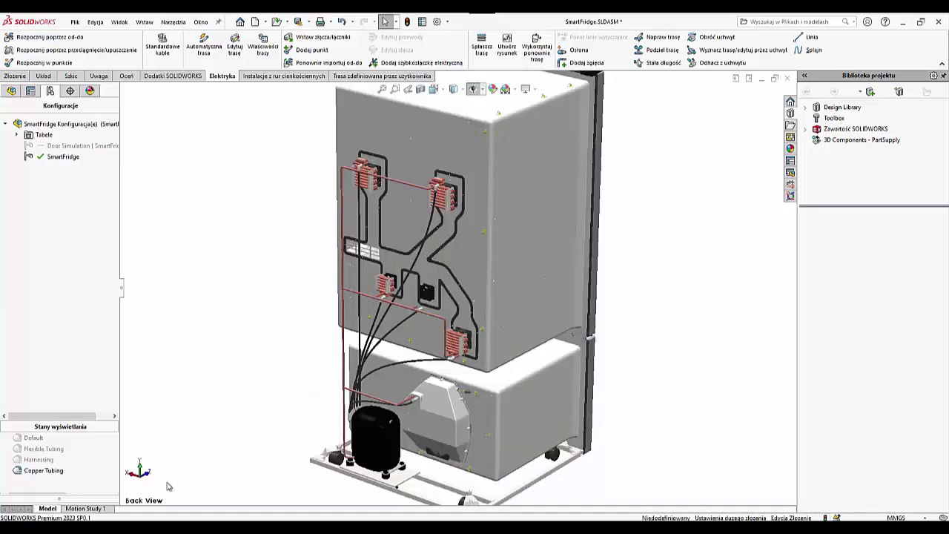
left_click(61, 454)
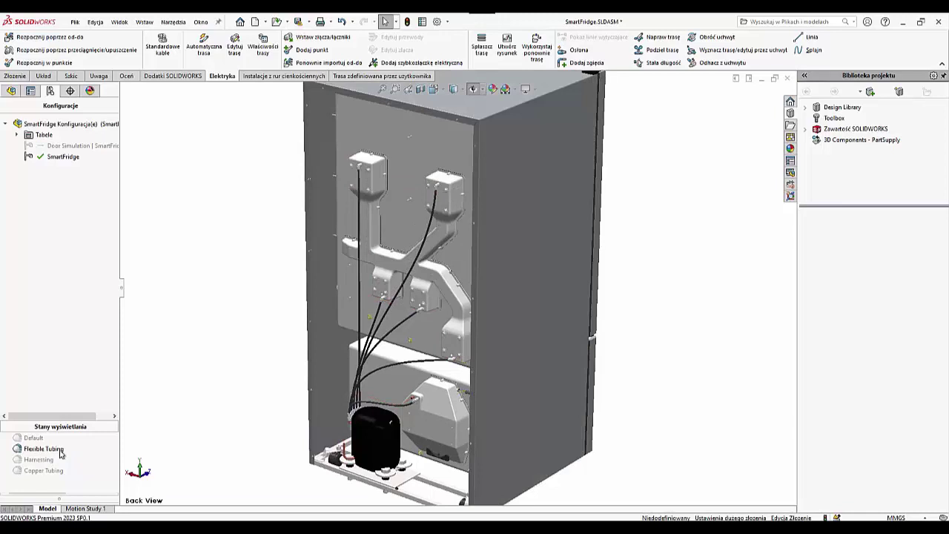
double_click(47, 460)
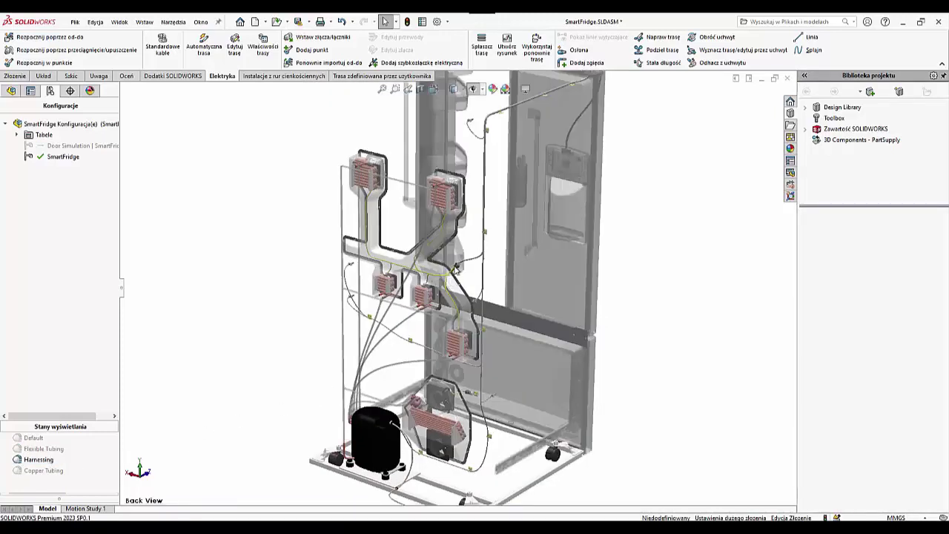
Step: Zoom in on the harness and select the cable segment at the connector
scroll(456, 269, "down", 2)
scroll(456, 260, "down", 2)
scroll(455, 249, "down", 2)
scroll(454, 237, "down", 2)
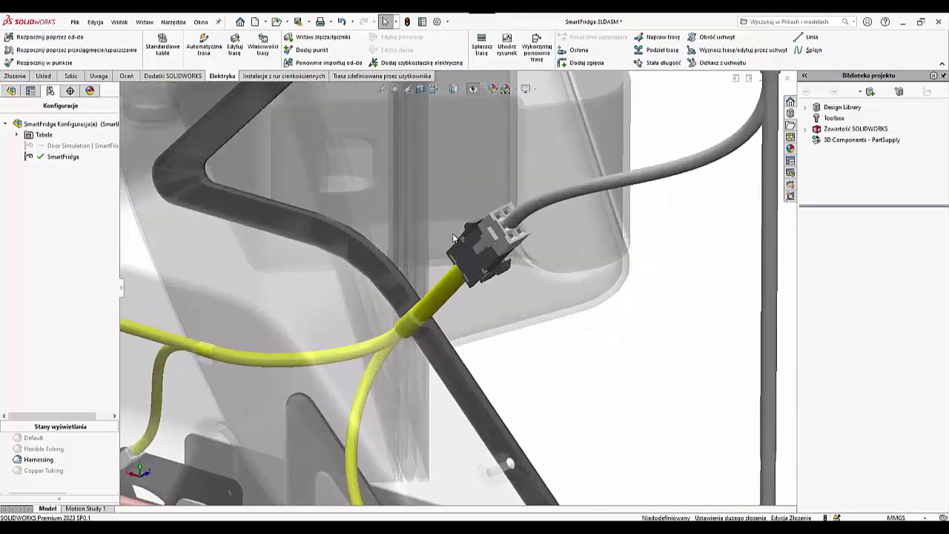
left_click(445, 288)
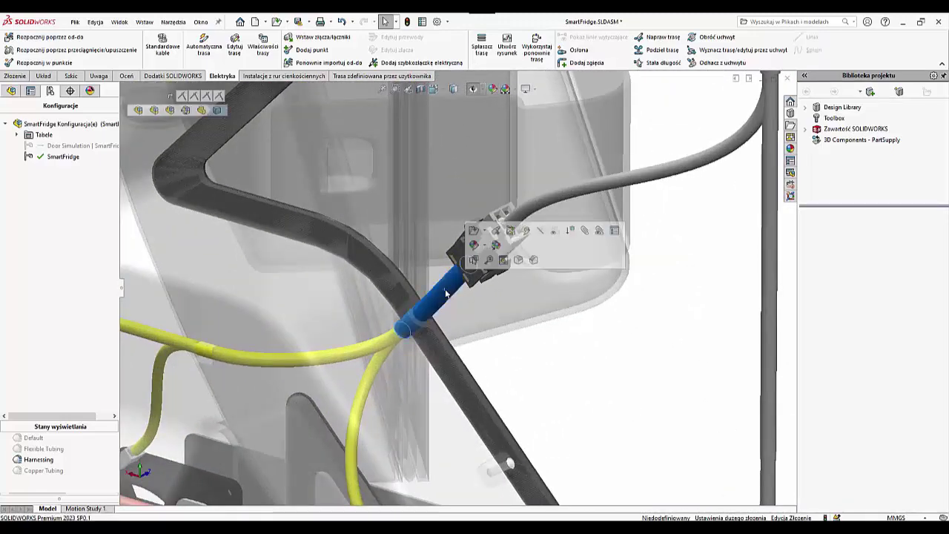
Step: Open the Refrigeration Cooling Harness sub-assembly on its own and start editing its route
left_click(186, 111)
left_click(190, 112)
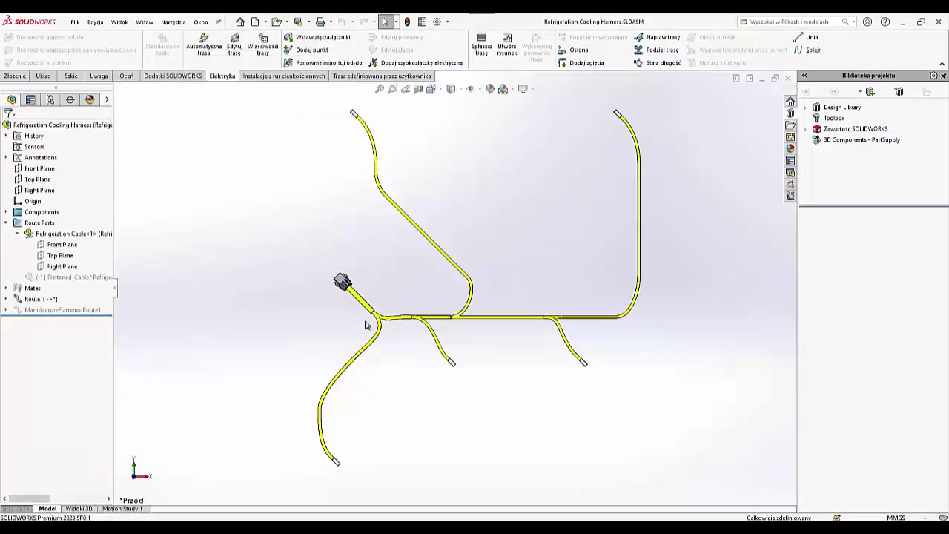
left_click(358, 299)
right_click(358, 299)
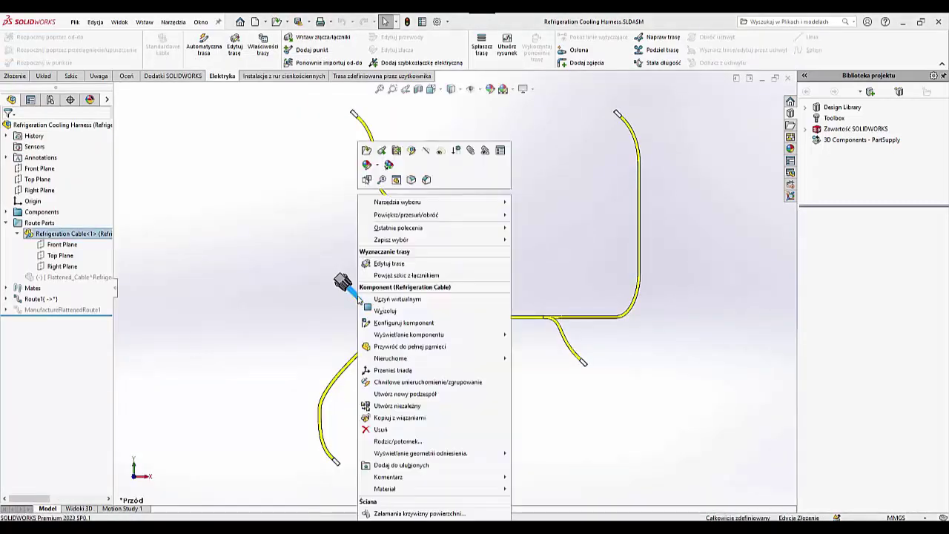
left_click(376, 267)
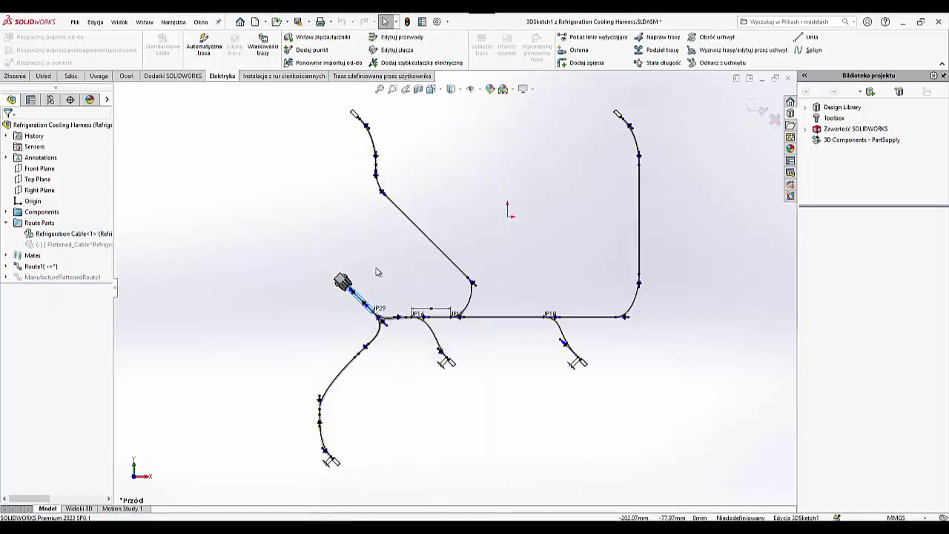
scroll(356, 301, "down", 5)
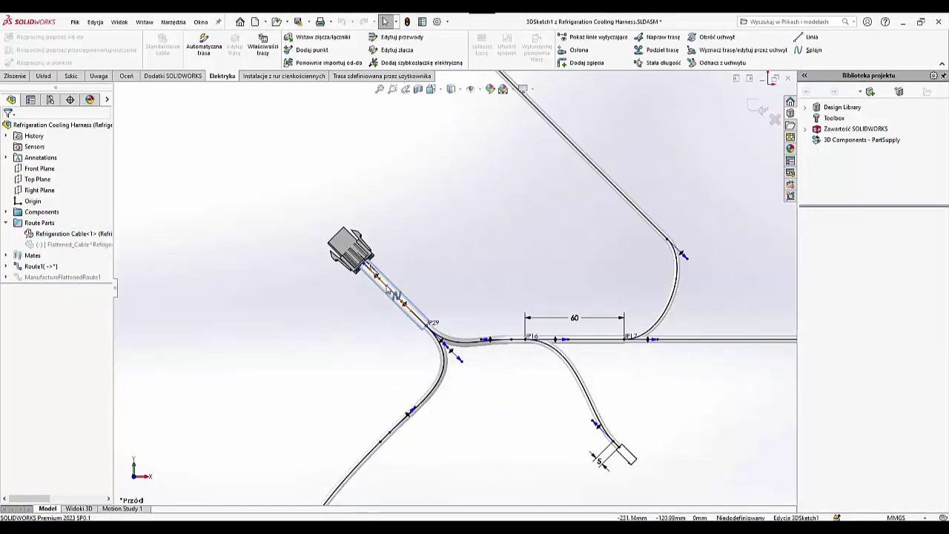
Step: View segment 11's wire cross-section from the route spline's Electrical Attributes, then close it
left_click(387, 289)
right_click(386, 290)
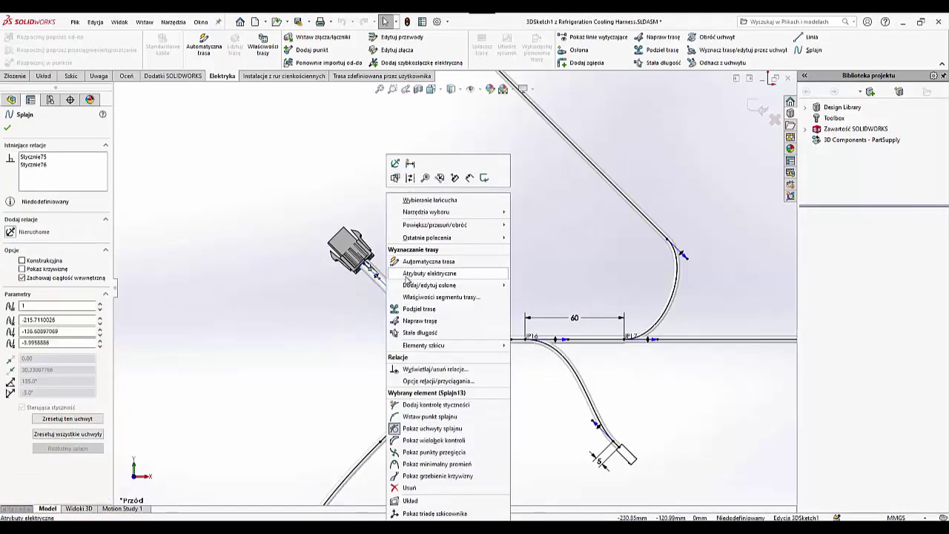
left_click(406, 280)
left_click(67, 310)
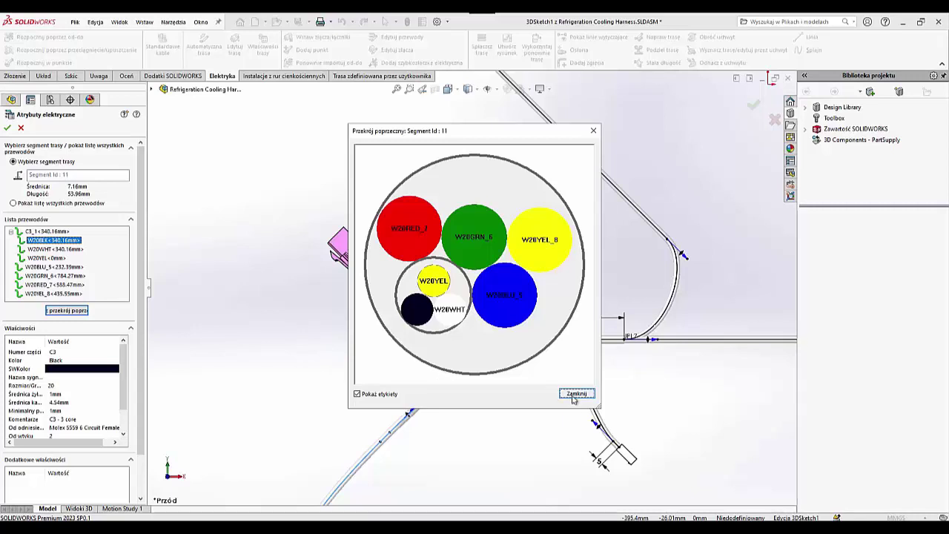
left_click(577, 394)
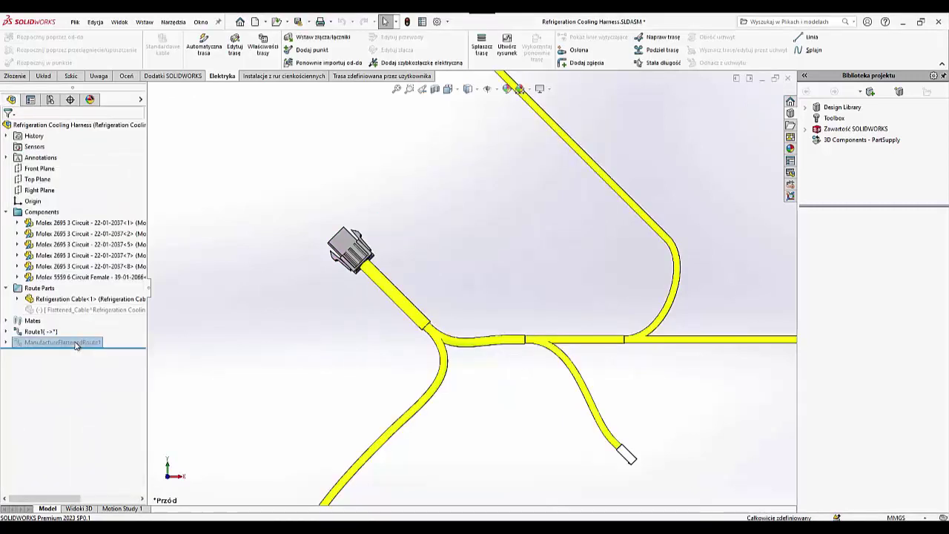
Step: Show the ManufactureFlattenedRoute1 configuration and generate a drawing of it with the default options
right_click(73, 342)
left_click(107, 361)
left_click(108, 362)
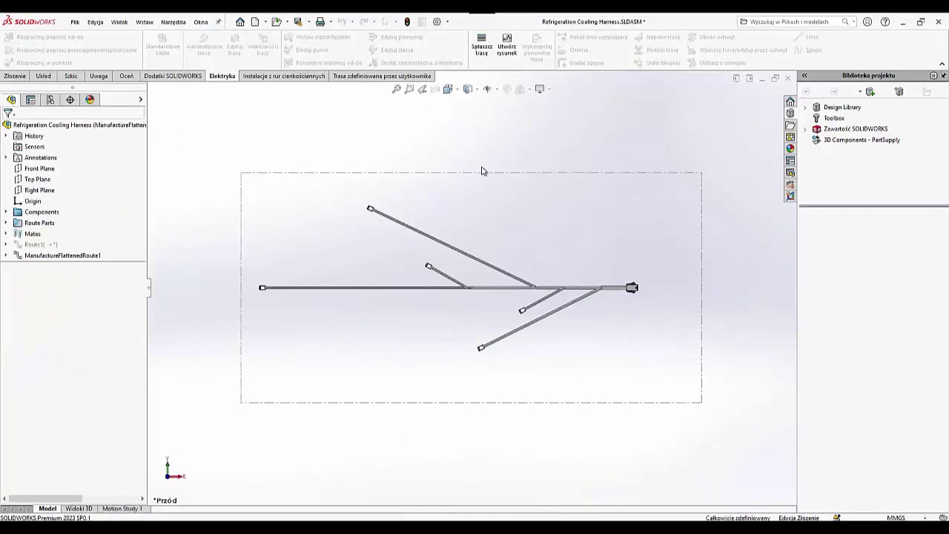
left_click(507, 43)
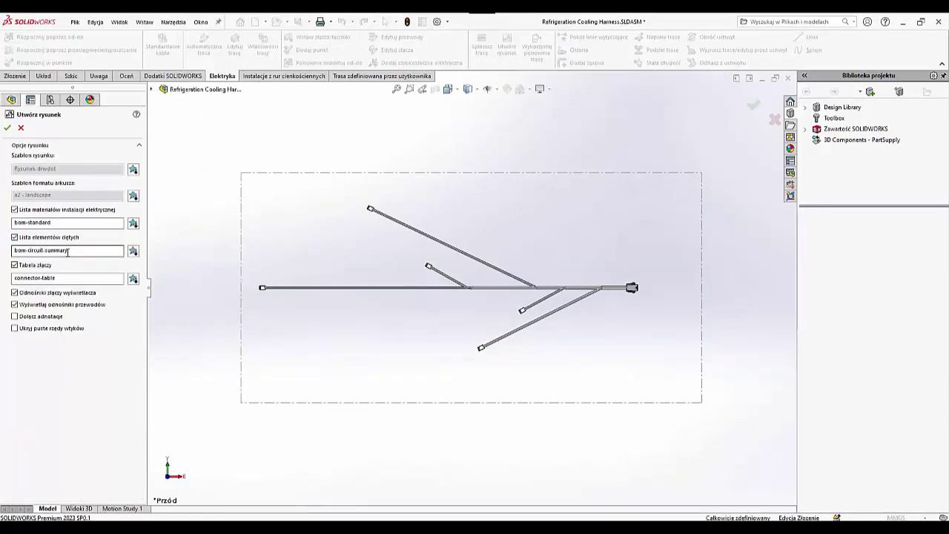
left_click(7, 129)
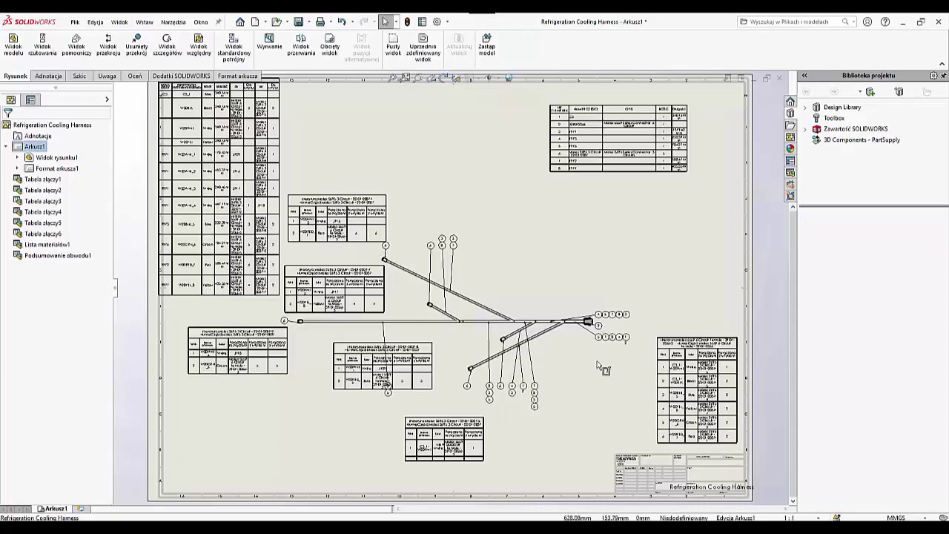
Step: Move the stacked balloons up beside the connector and respace them along the top and bottom alignment lines
scroll(604, 328, "down", 2)
scroll(571, 319, "down", 3)
left_click(569, 307)
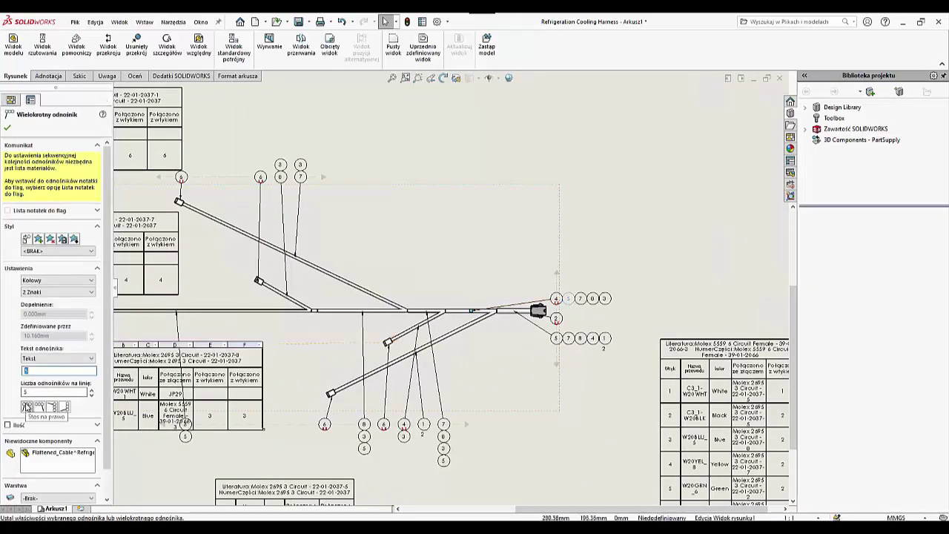
left_click_drag(557, 298, 556, 206)
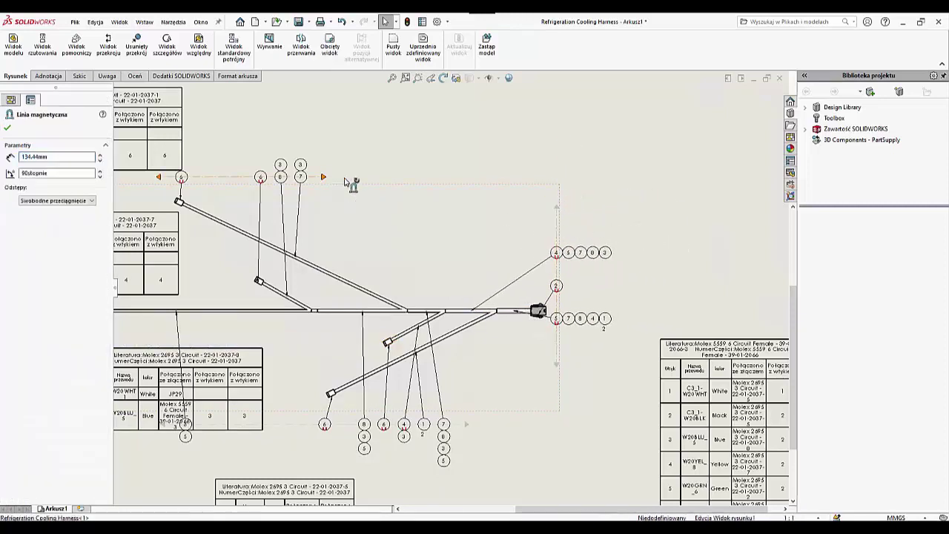
left_click_drag(349, 182, 403, 180)
mouse_move(467, 424)
left_mouse_down()
mouse_move(575, 427)
mouse_move(532, 424)
left_mouse_up()
mouse_move(425, 438)
left_mouse_down()
mouse_move(437, 182)
mouse_move(420, 183)
left_mouse_up()
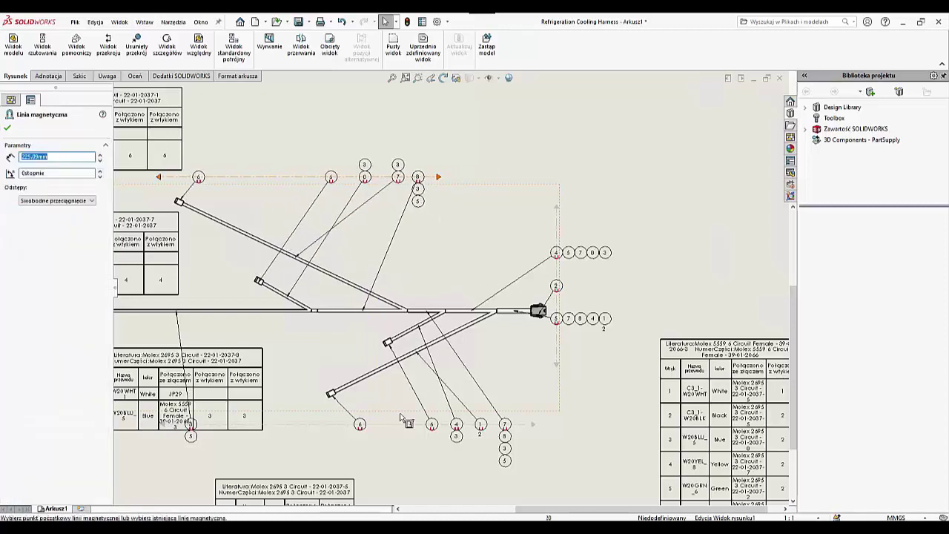
scroll(401, 419, "up", 1)
key("Escape")
key("Escape")
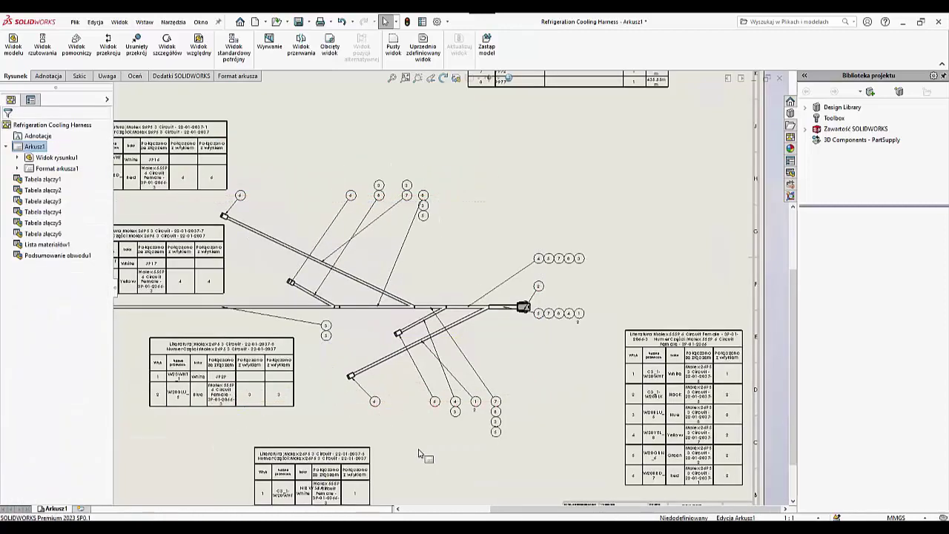
Step: Check the placement of the bottom and middle connector tables, then select the JP29 table
middle_click_drag(419, 454, 455, 396)
left_click(326, 412)
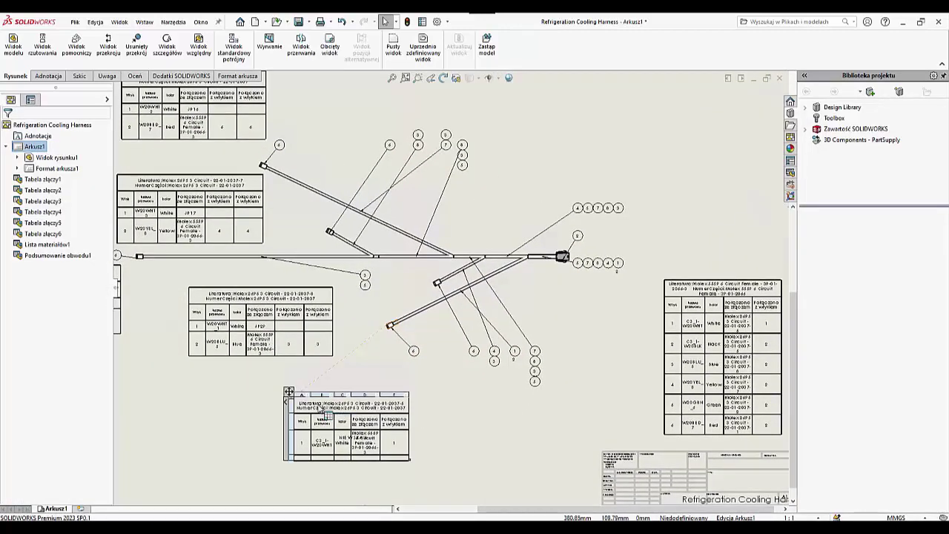
left_click(210, 334)
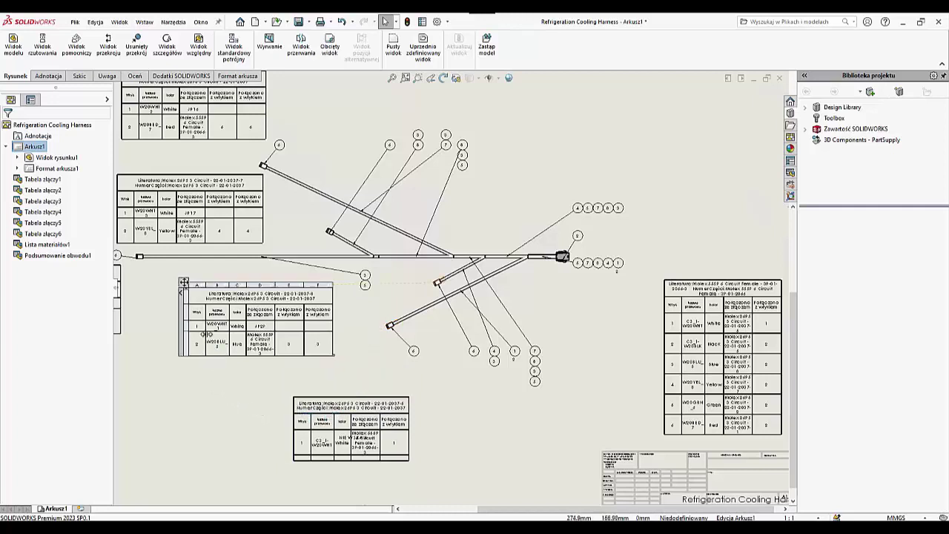
left_click(304, 416)
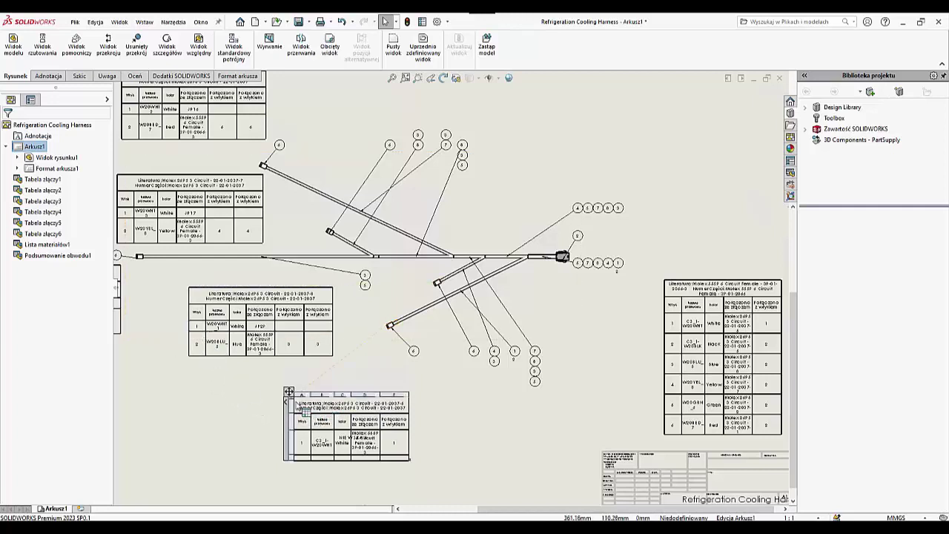
left_click(631, 360)
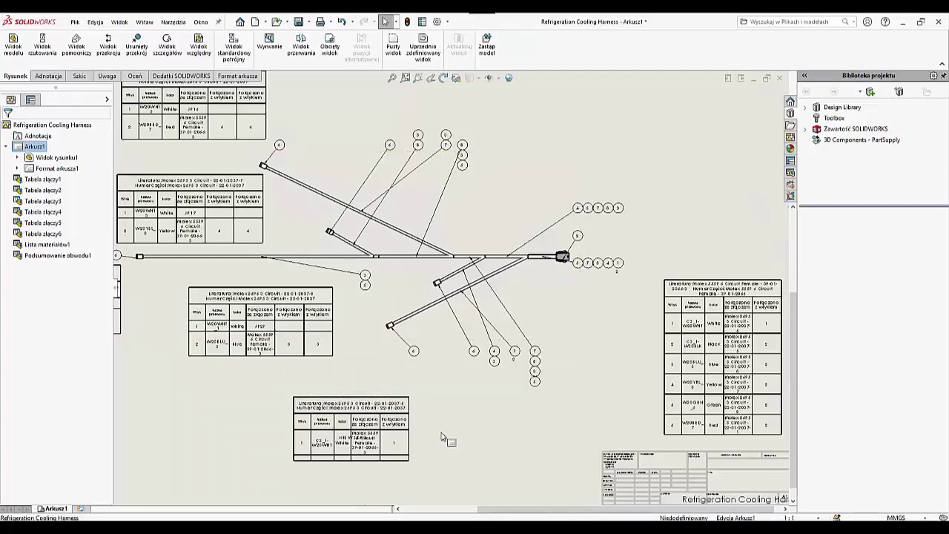
left_click(194, 322)
Step: Insert a route-property column right of column F showing Średnica zewnętrzna, applied to all connector tables
scroll(194, 323, "down", 2)
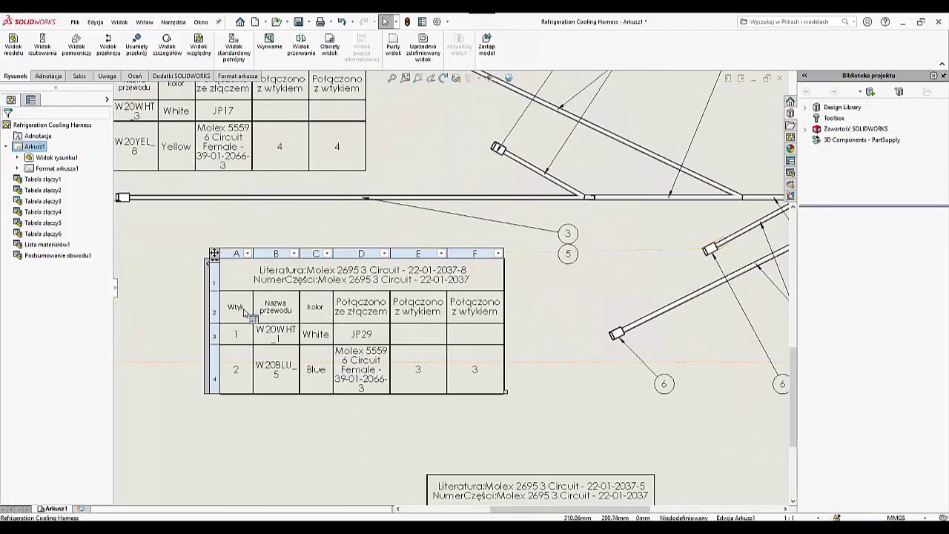
right_click(486, 261)
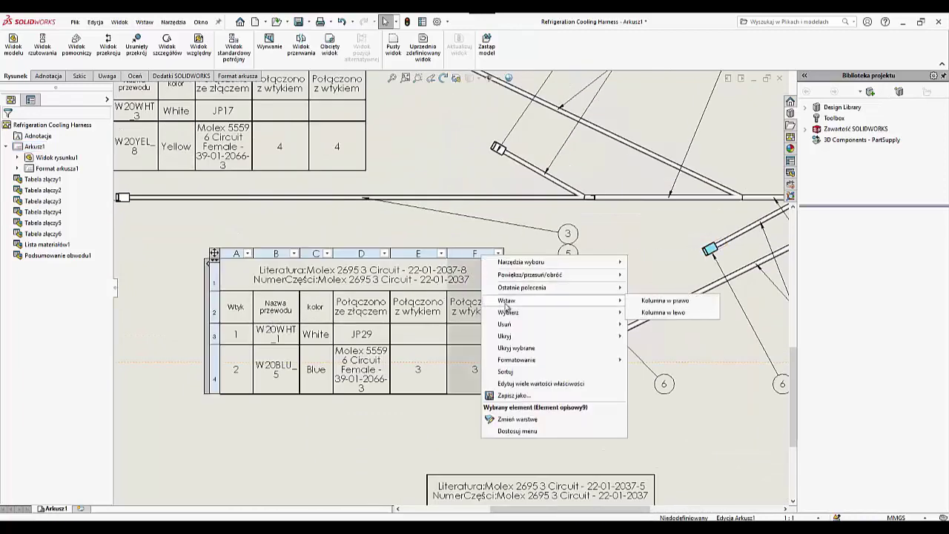
left_click(647, 304)
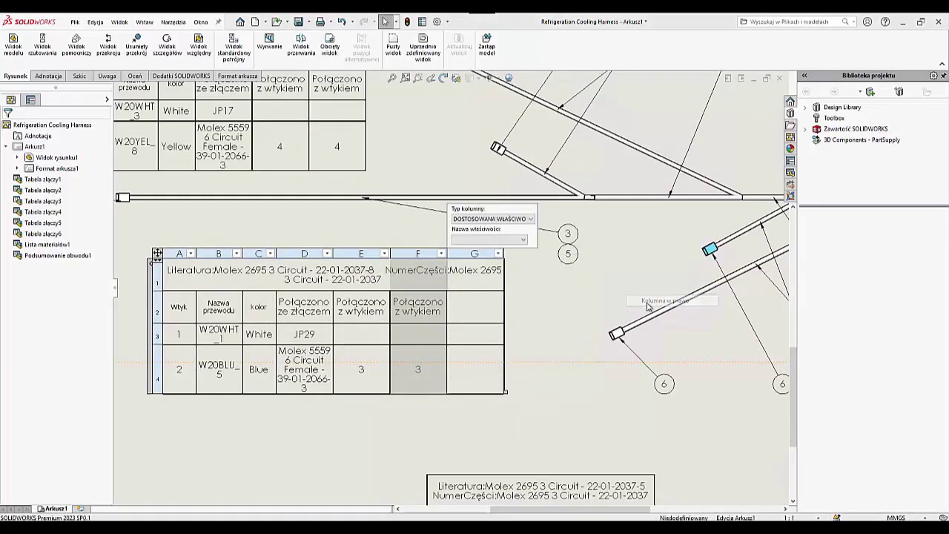
left_click(529, 219)
left_click(494, 273)
left_click(510, 241)
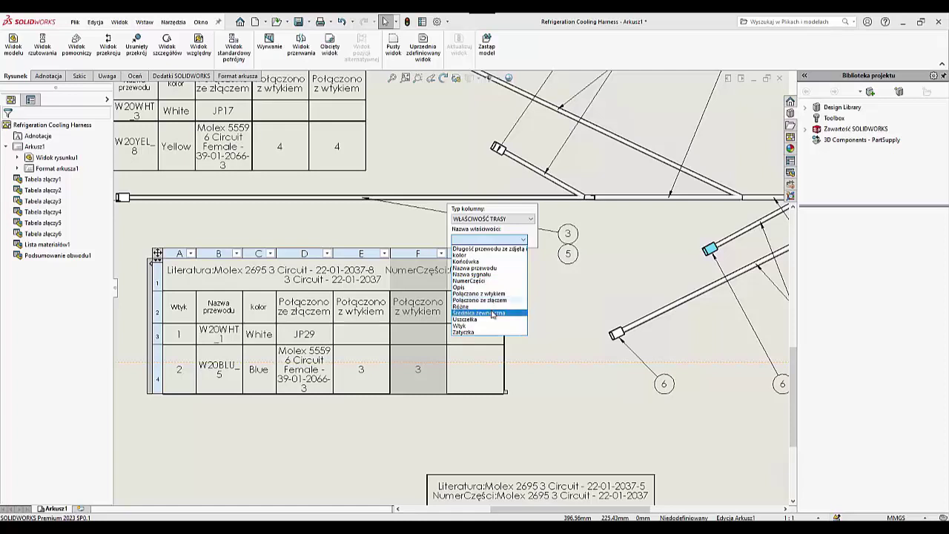
left_click(492, 313)
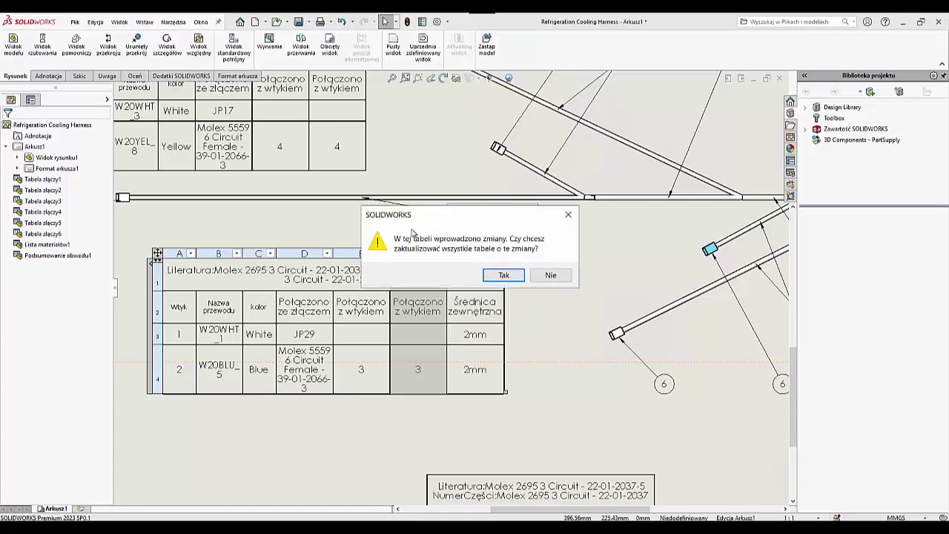
left_click(502, 275)
scroll(534, 327, "up", 3)
scroll(504, 334, "up", 3)
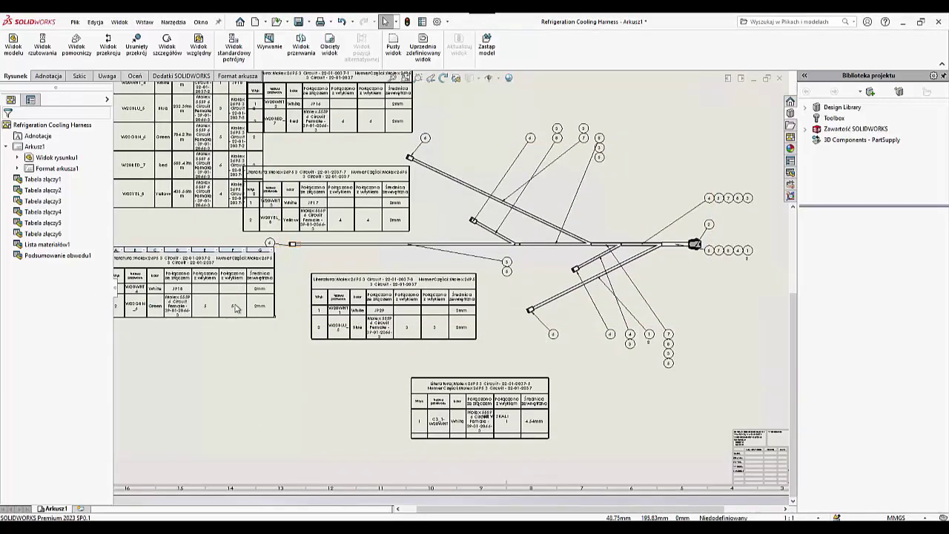
scroll(591, 417, "down", 2)
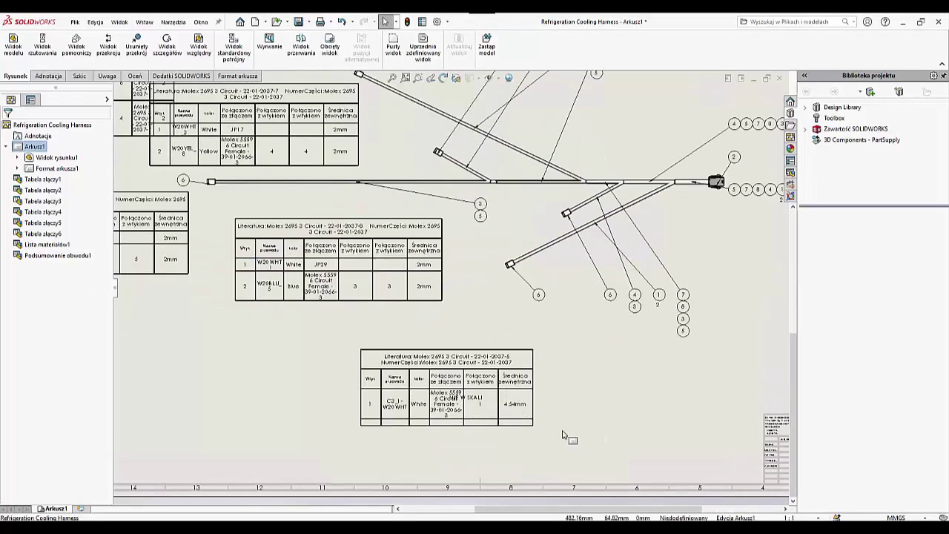
scroll(519, 423, "down", 2)
scroll(511, 423, "up", 4)
scroll(361, 254, "down", 3)
Step: Pick the saved Fan Harness view from the View Orientation list
scroll(361, 254, "down", 2)
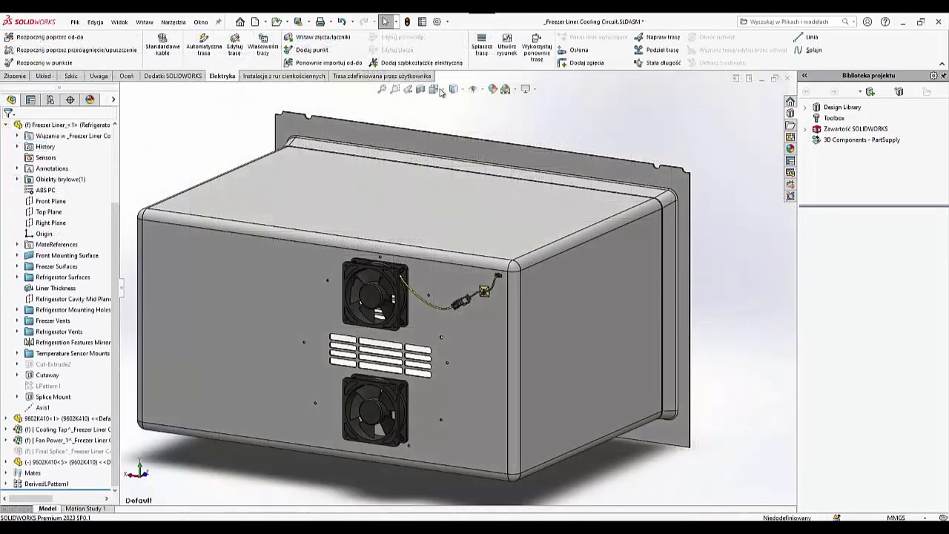
left_click(452, 89)
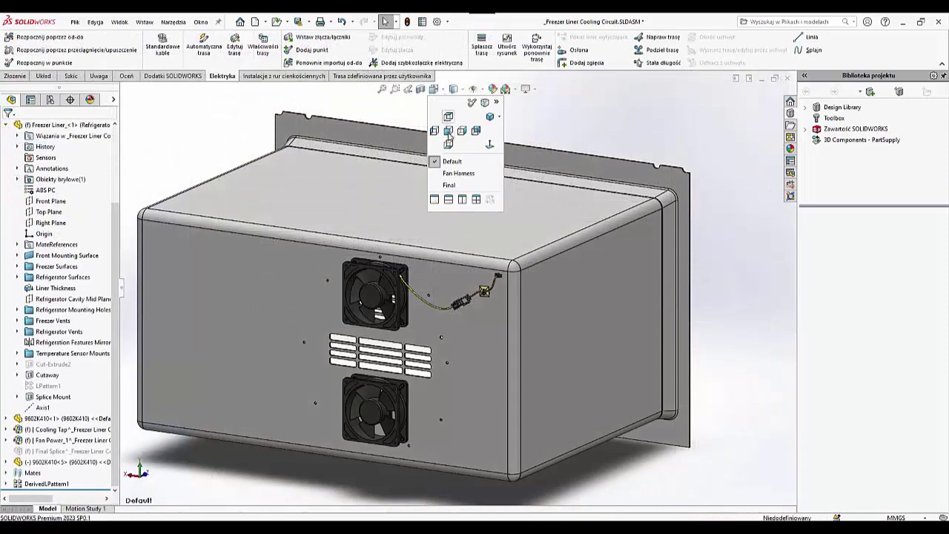
left_click(459, 173)
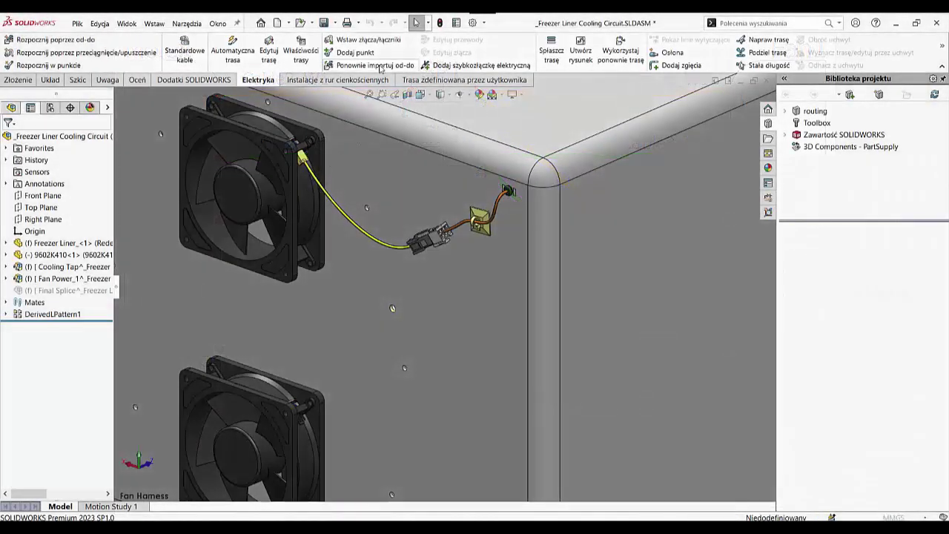
Step: Start editing the Fan Power_1 route
left_click(380, 66)
left_click(74, 268)
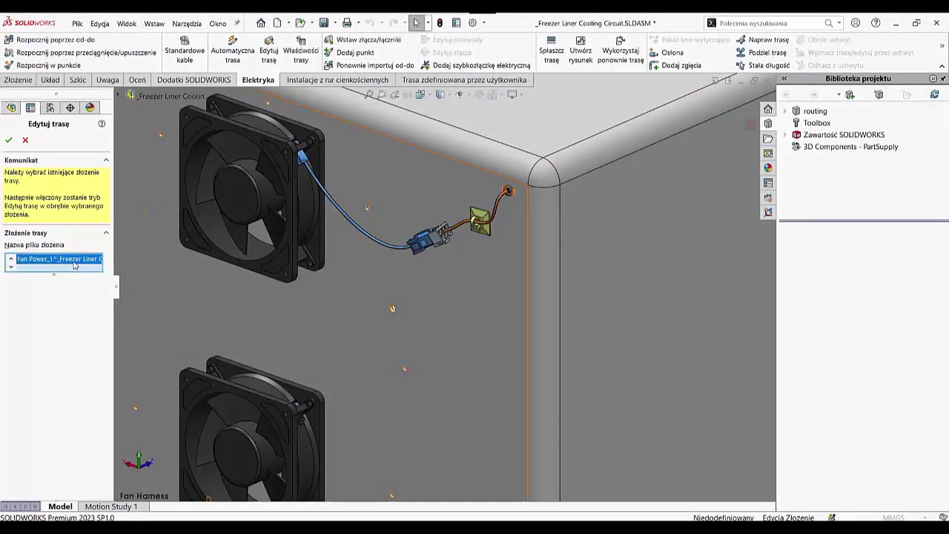
left_click(12, 140)
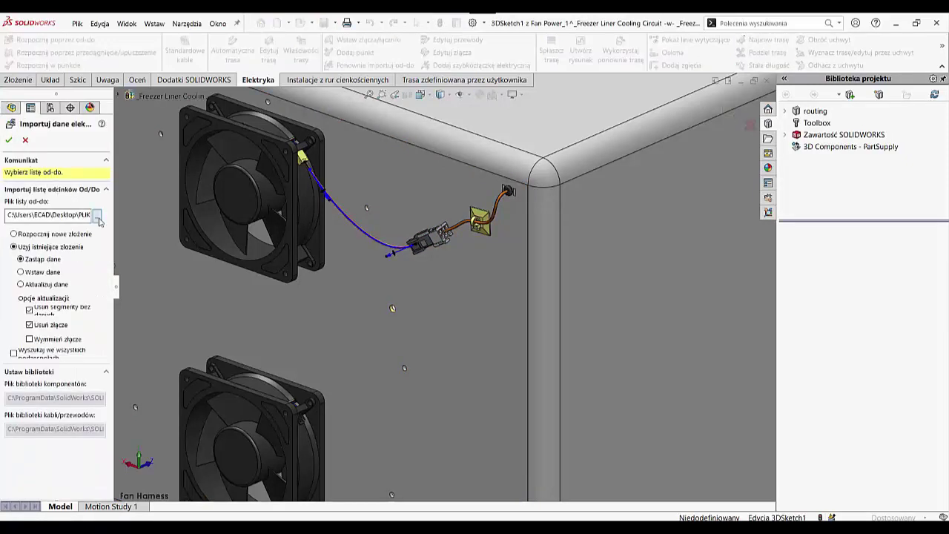
Step: Re-import from-to list MultiSplice FTL - 6pin-3pinV2.xlsx, replacing existing data, and insert its components
left_click(99, 219)
left_click(181, 119)
left_click(469, 325)
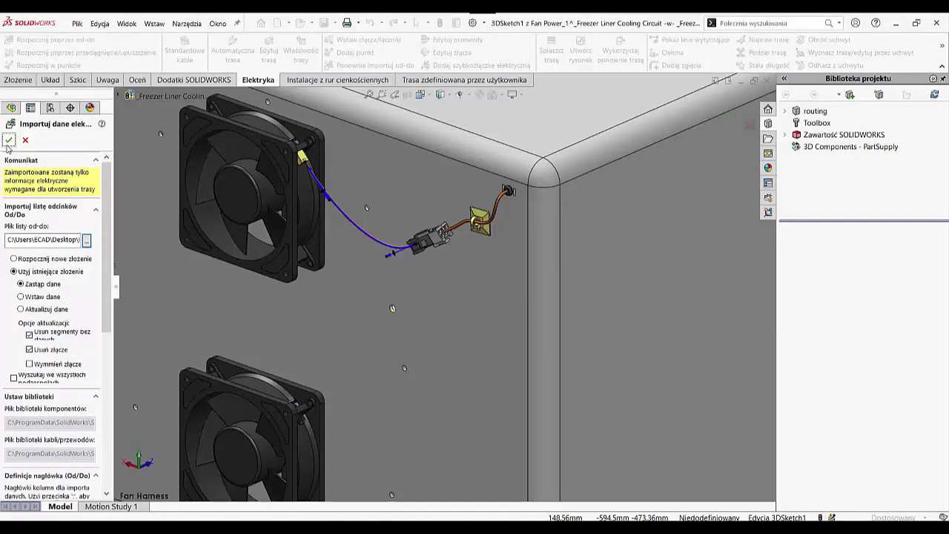
left_click(9, 140)
left_click(491, 272)
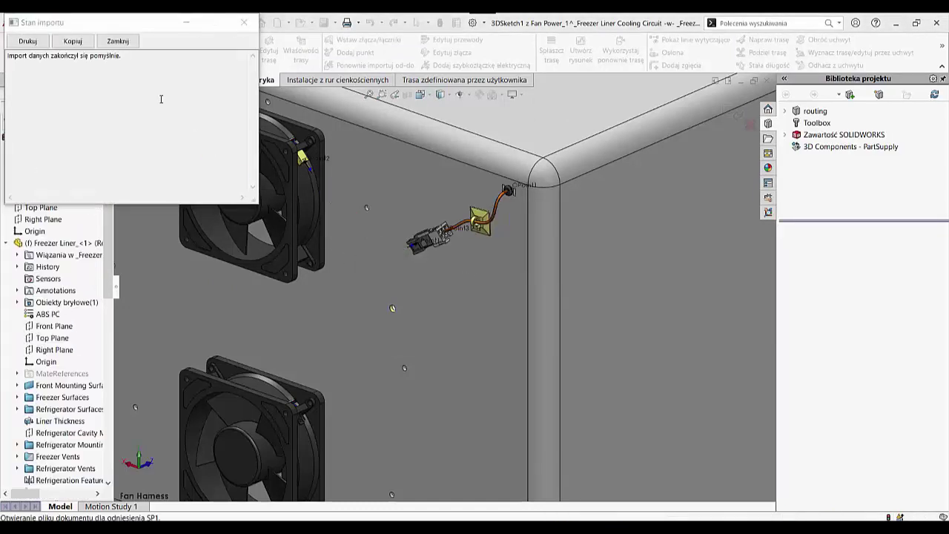
Step: Place Fan2 at the lower fan and the SP1 splice, rotated 90° about Z, as Splice 6mm
left_click(123, 43)
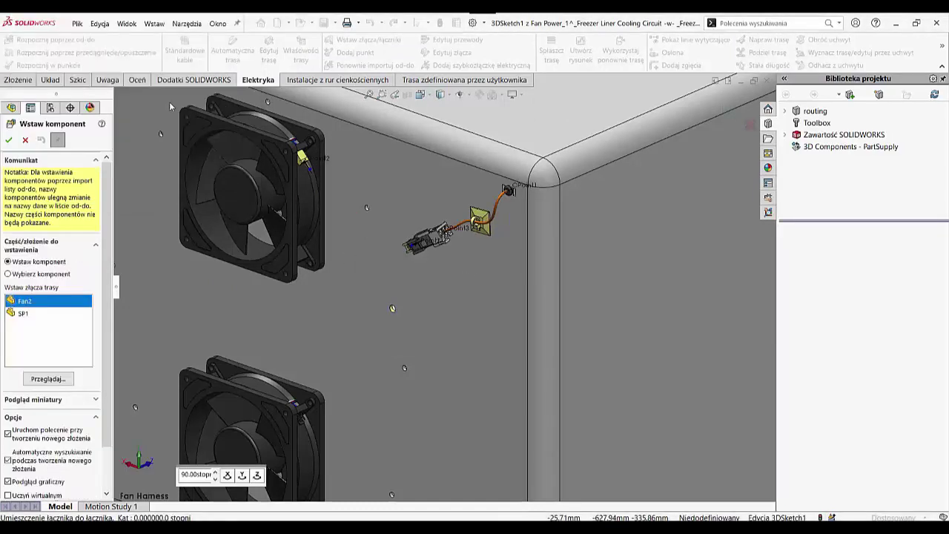
left_click(304, 422)
right_click(387, 311)
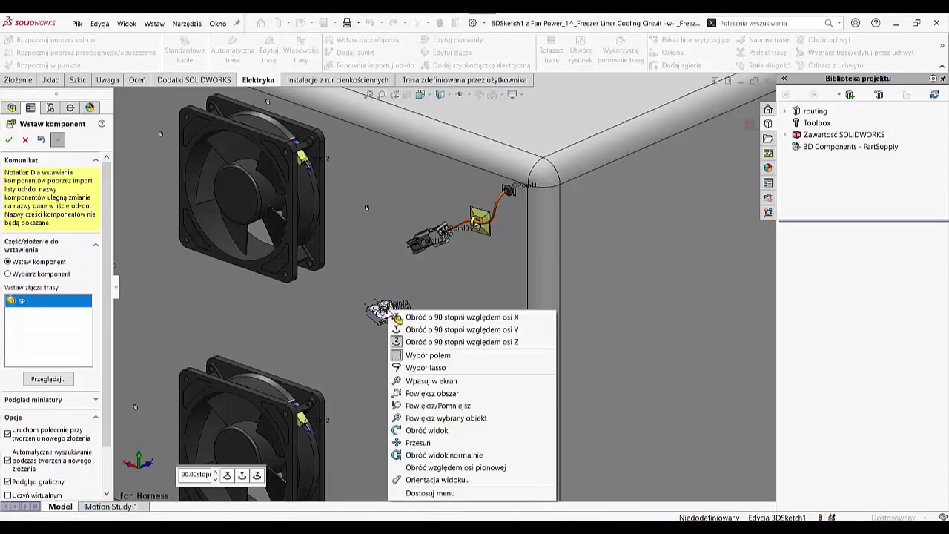
left_click(415, 341)
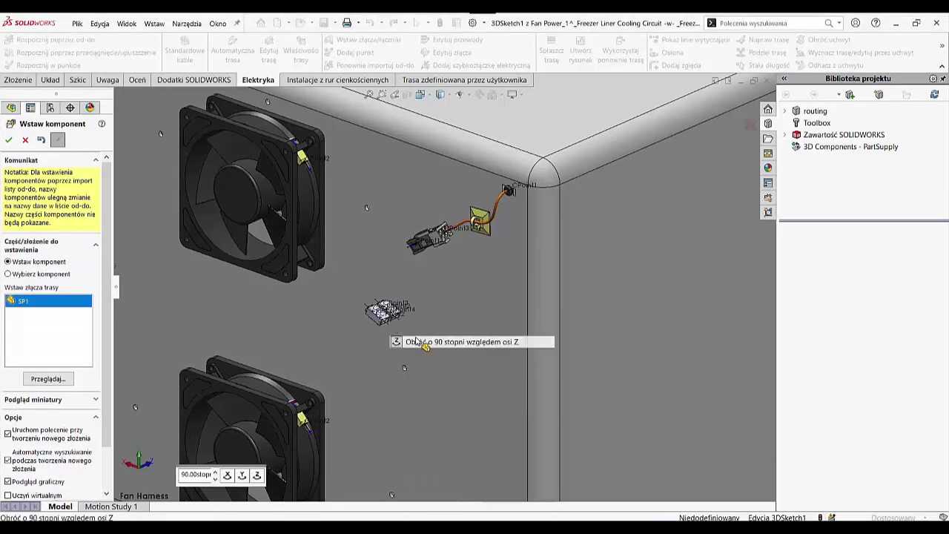
left_click(393, 315)
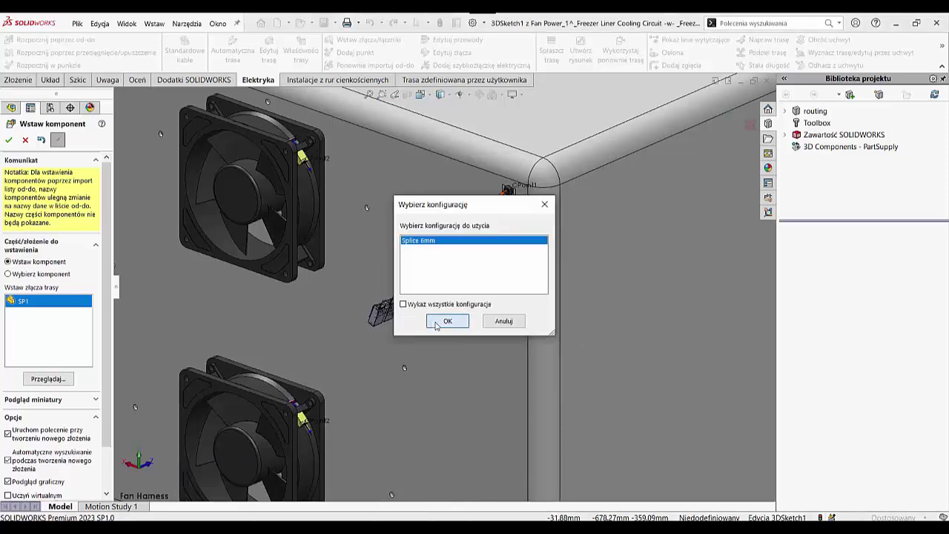
left_click(435, 321)
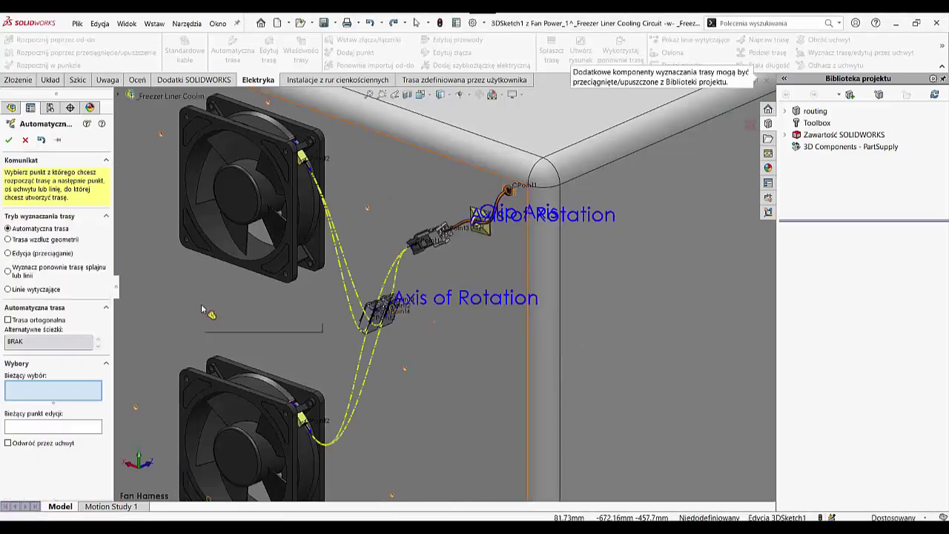
Step: In Guidelines mode, merge the lower fan's guidelines into a route
left_click(87, 290)
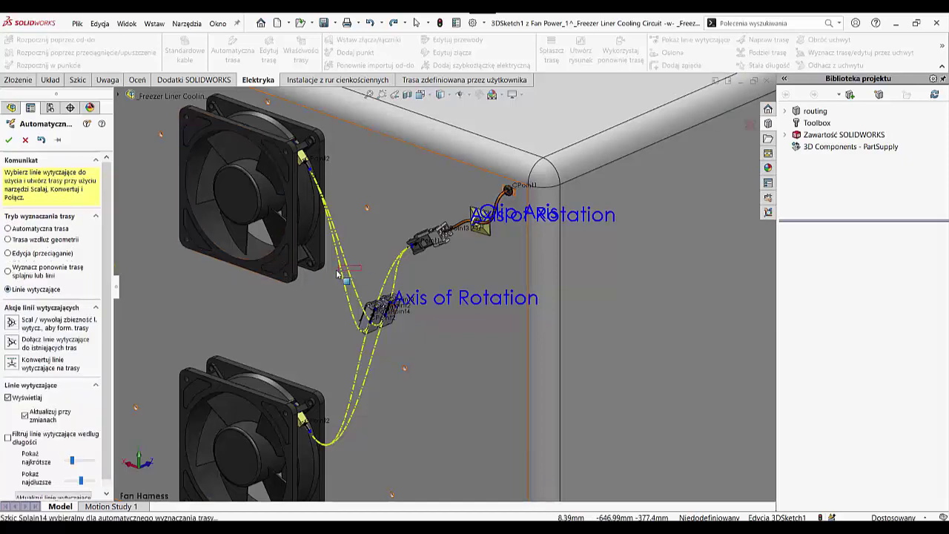
left_click(12, 322)
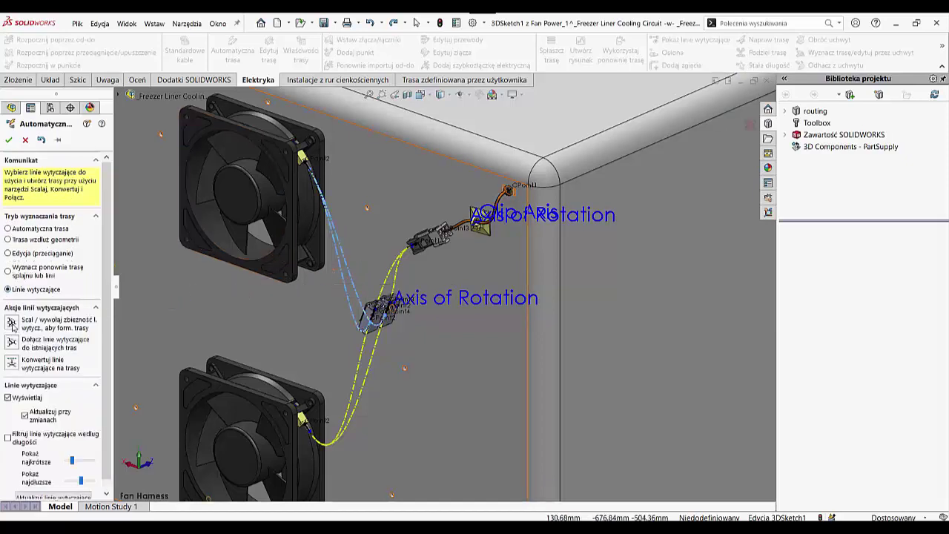
left_click(12, 324)
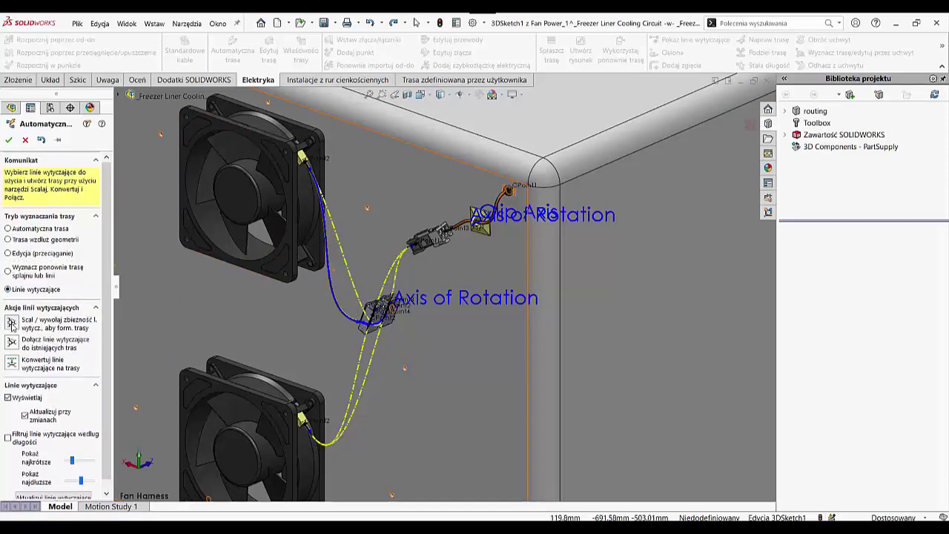
left_click(354, 377)
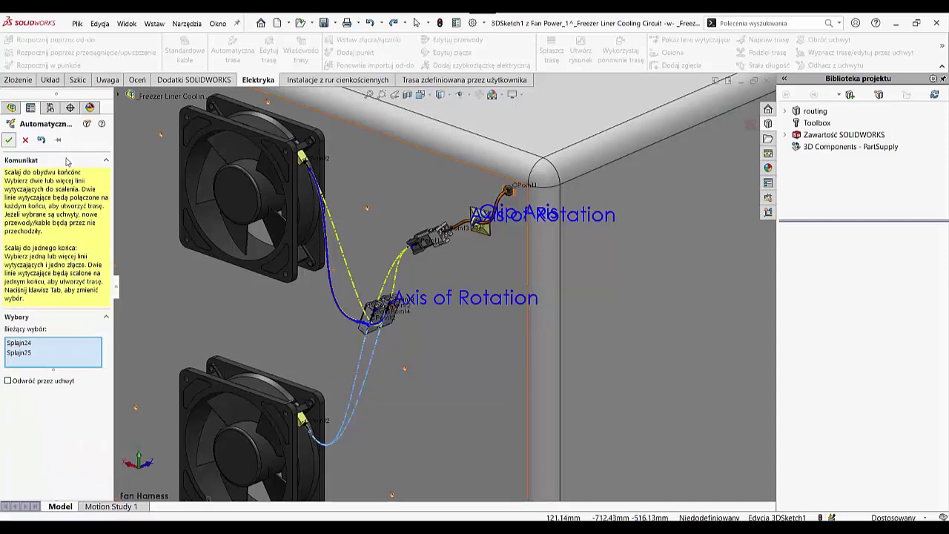
left_click(8, 139)
Step: Merge the remaining guideline toward the connector, accept the routing changes, and exit the route sketch
left_click(34, 321)
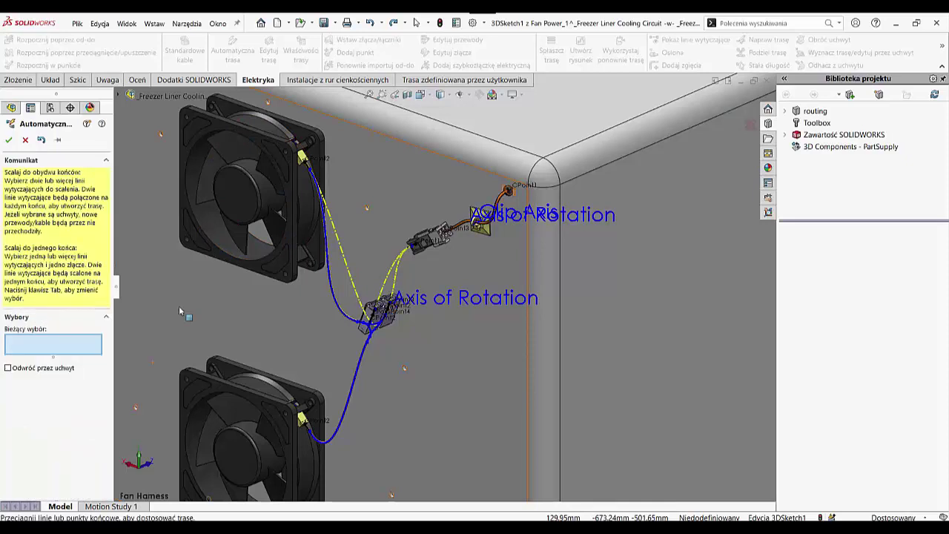
left_click(359, 269)
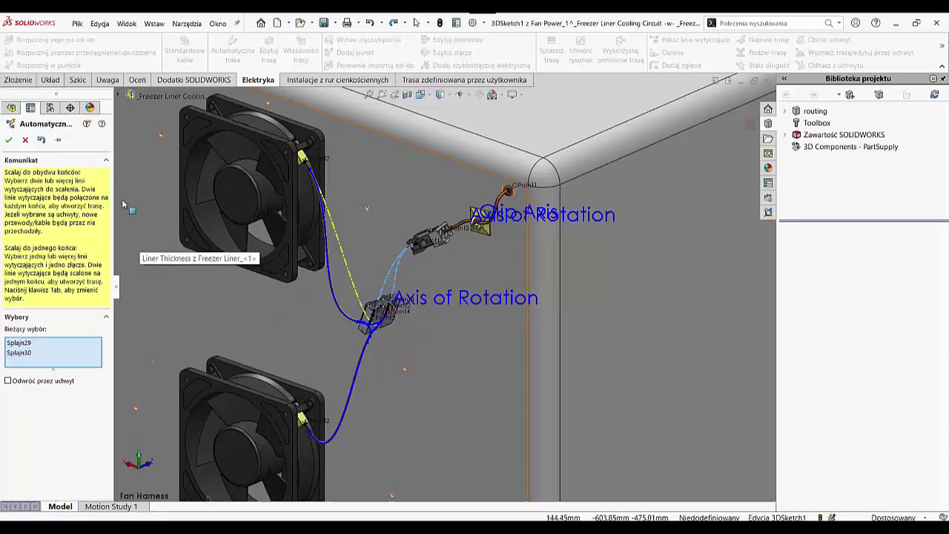
left_click(9, 140)
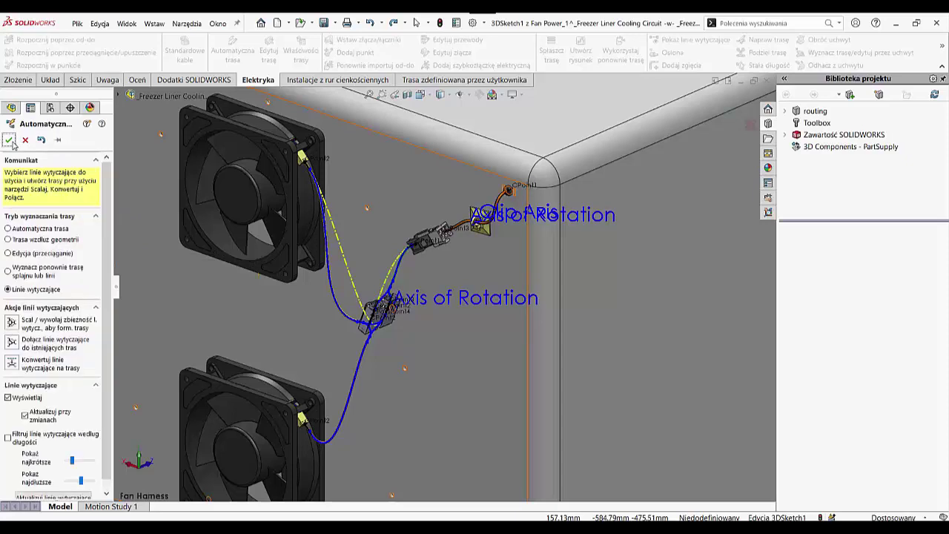
left_click(9, 140)
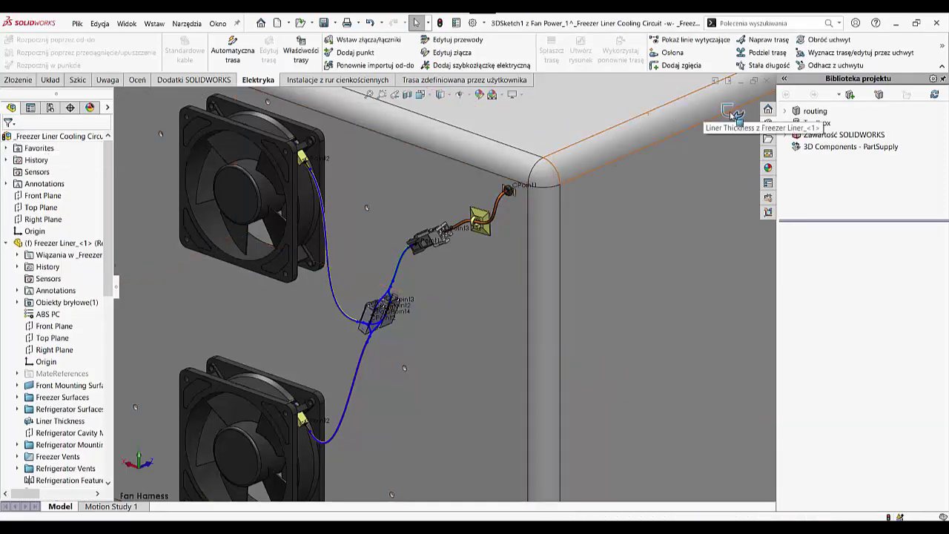
left_click(732, 113)
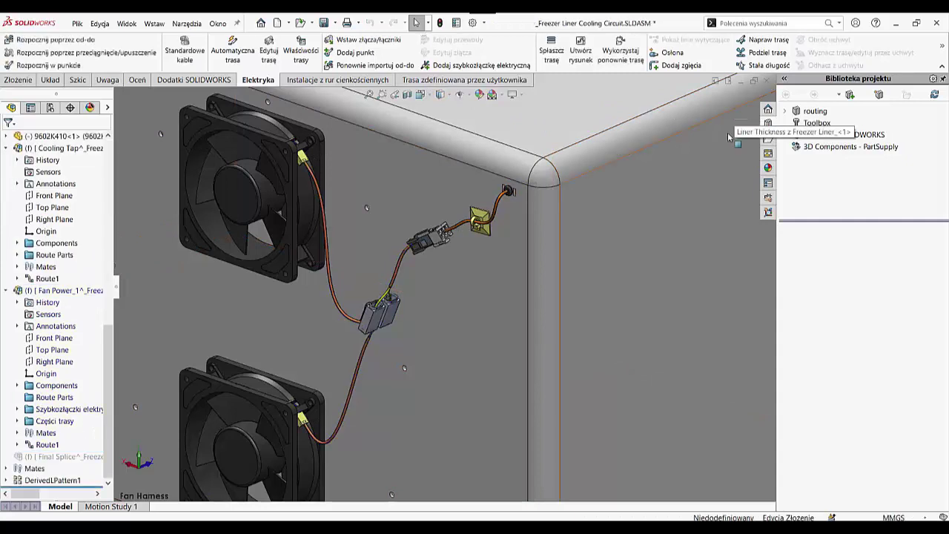
left_click(430, 98)
Step: Switch to the Final view and batch-save the routing library to the Favorites Routing Library bookmark
left_click(441, 192)
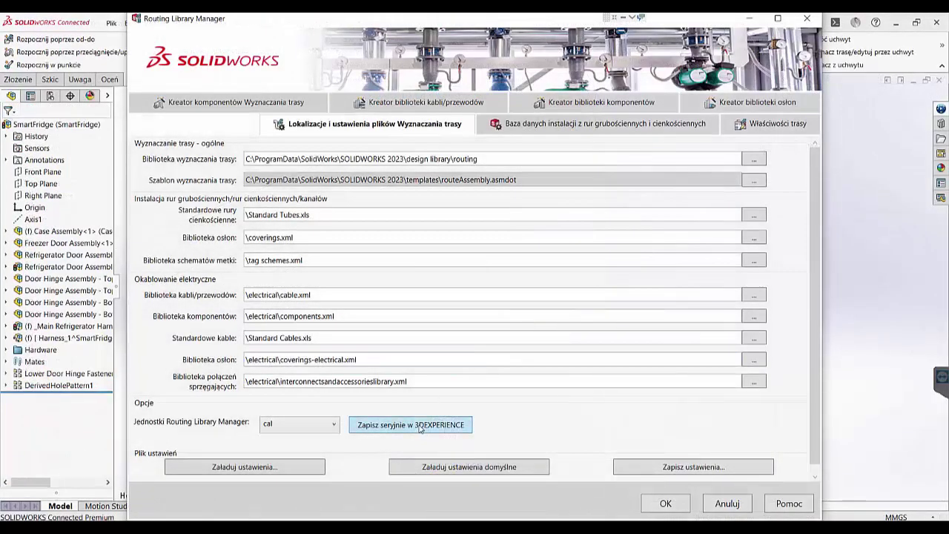
left_click(420, 427)
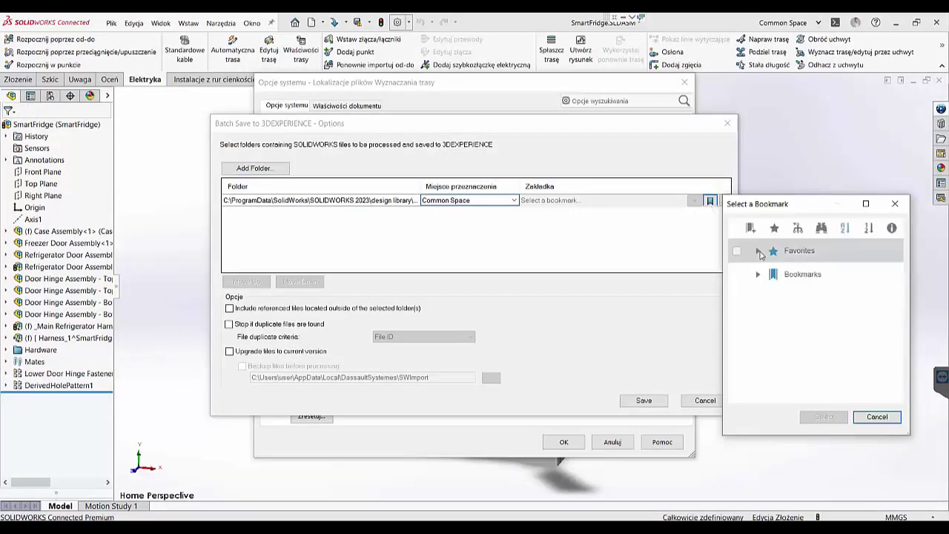
left_click(758, 251)
left_click(805, 276)
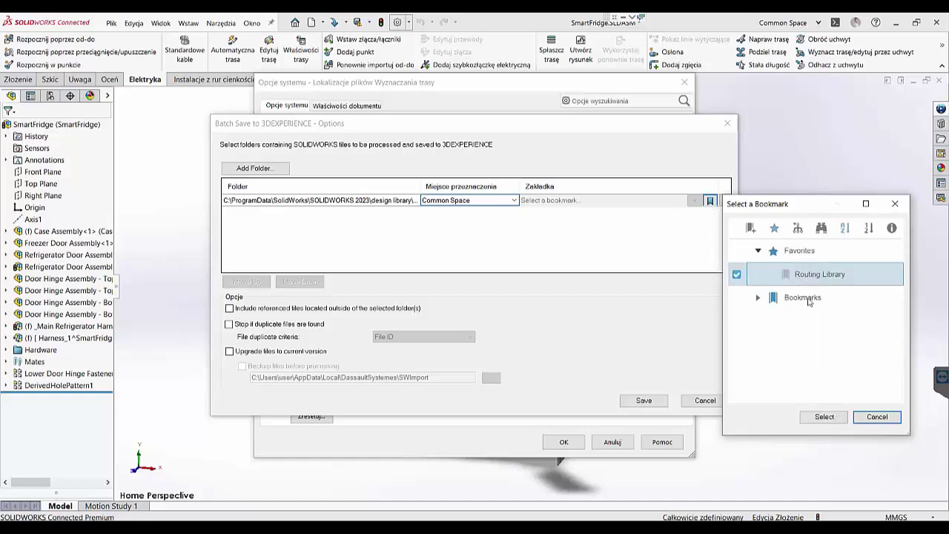
left_click(814, 420)
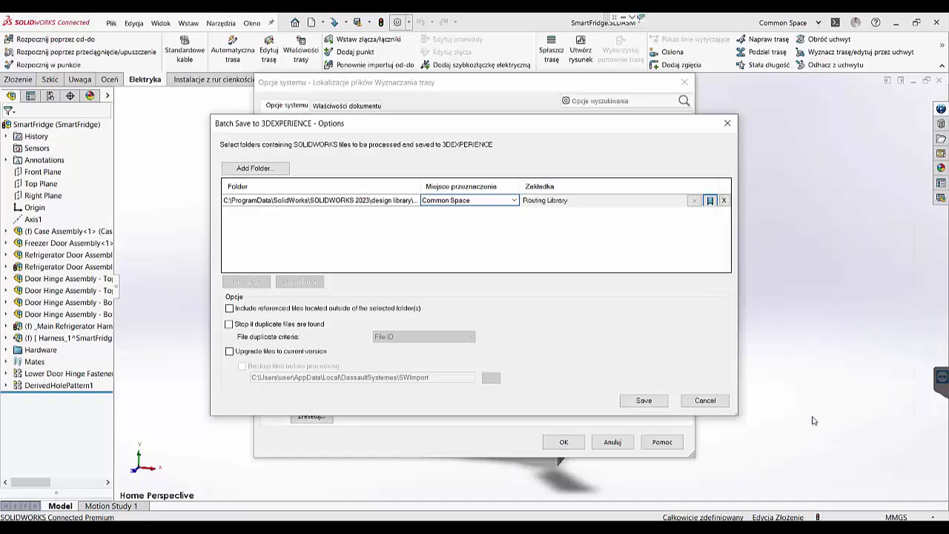
left_click(643, 400)
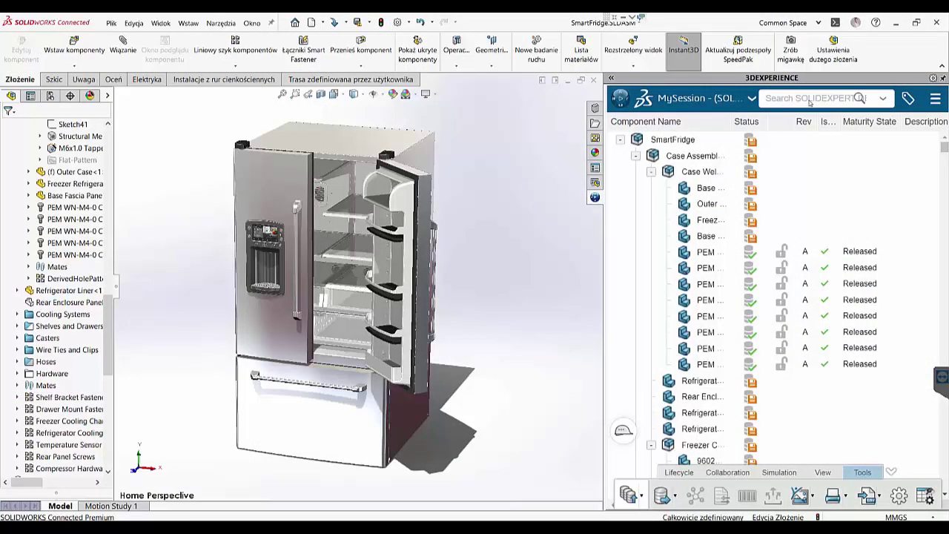
Step: Search 3DEXPERIENCE for the connector SW-SE-00017703
left_click(810, 99)
type("sw-se")
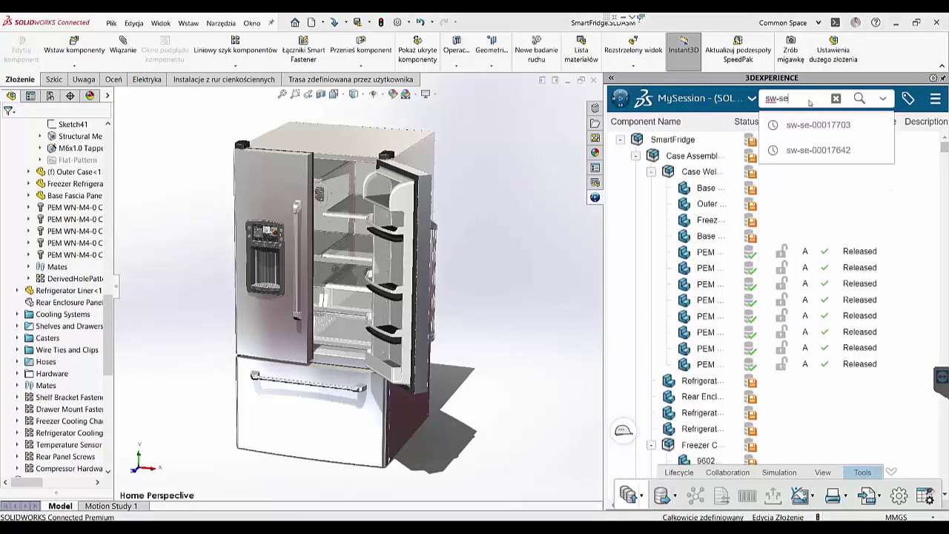
type("-00017703")
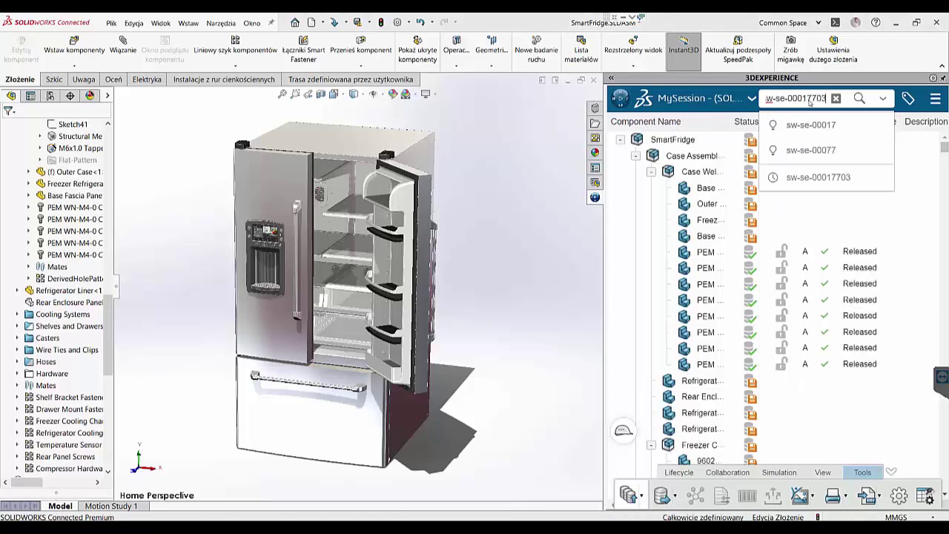
key("Return")
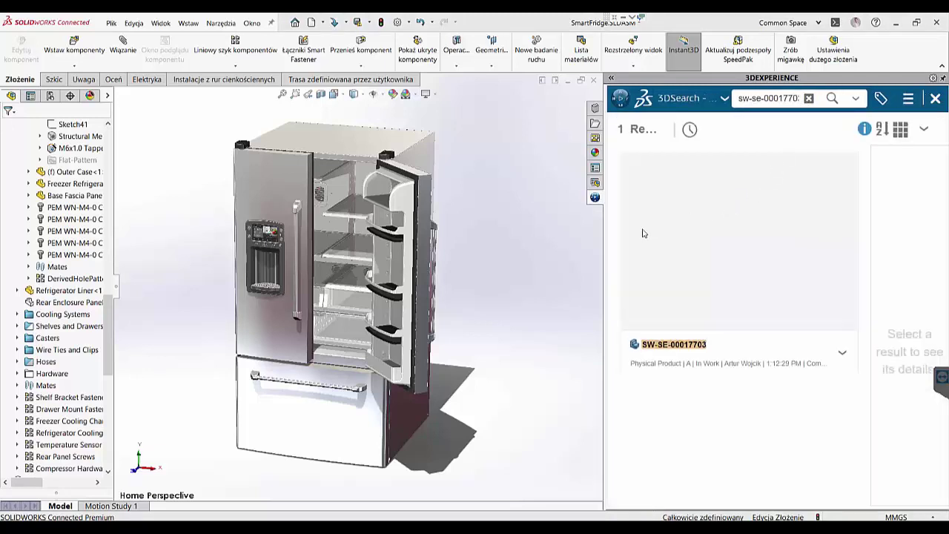
Step: Open the found connector in 3DPlay and orbit it to show its side cavities
right_click(642, 254)
mouse_move(683, 348)
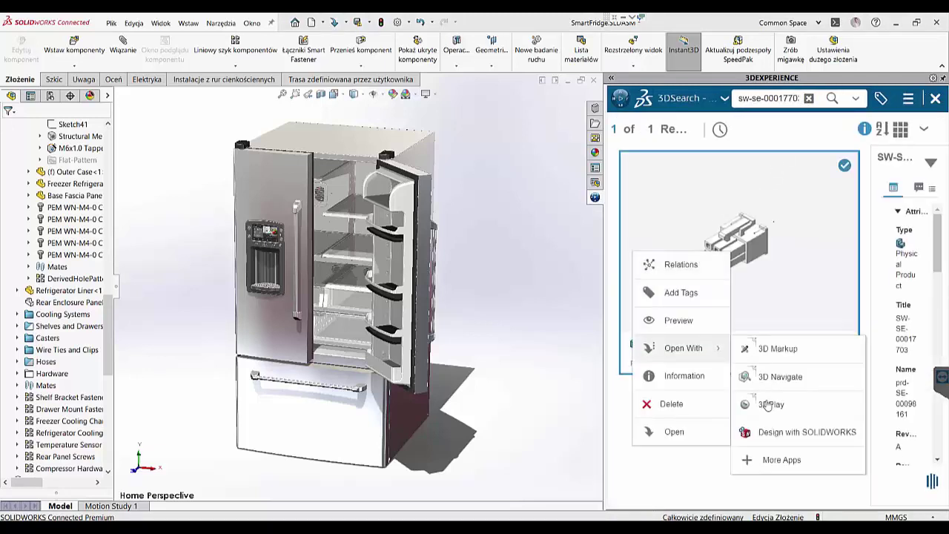
left_click(768, 405)
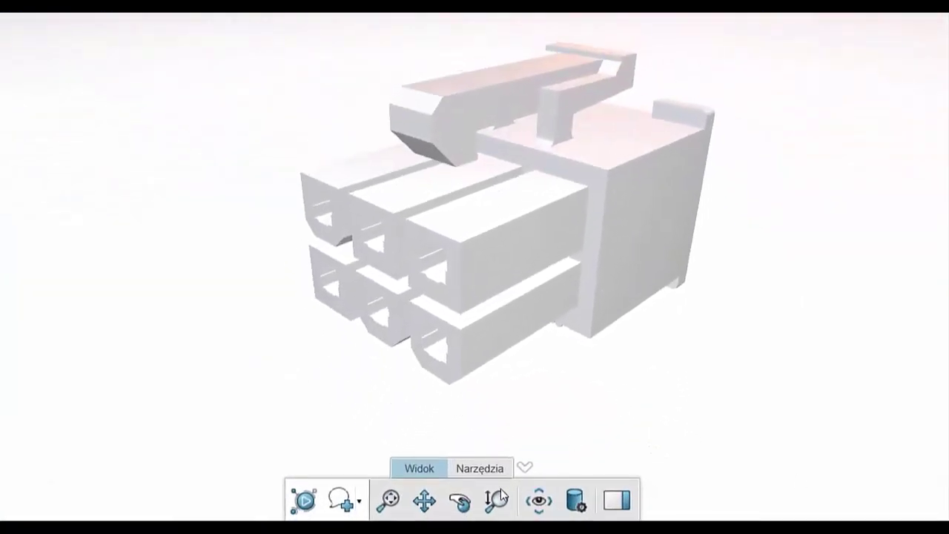
left_click(460, 501)
mouse_move(598, 392)
left_mouse_down()
mouse_move(623, 398)
mouse_move(465, 388)
mouse_move(345, 364)
left_mouse_up()
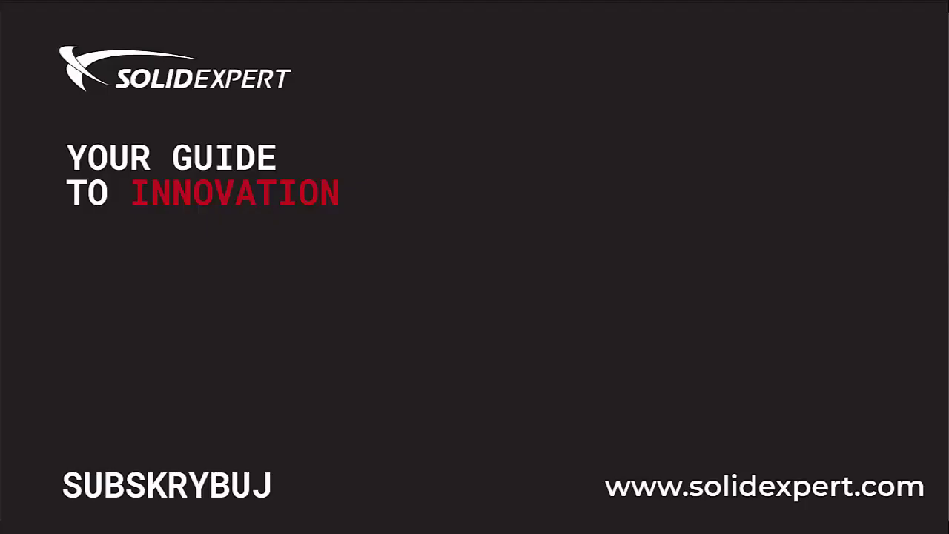